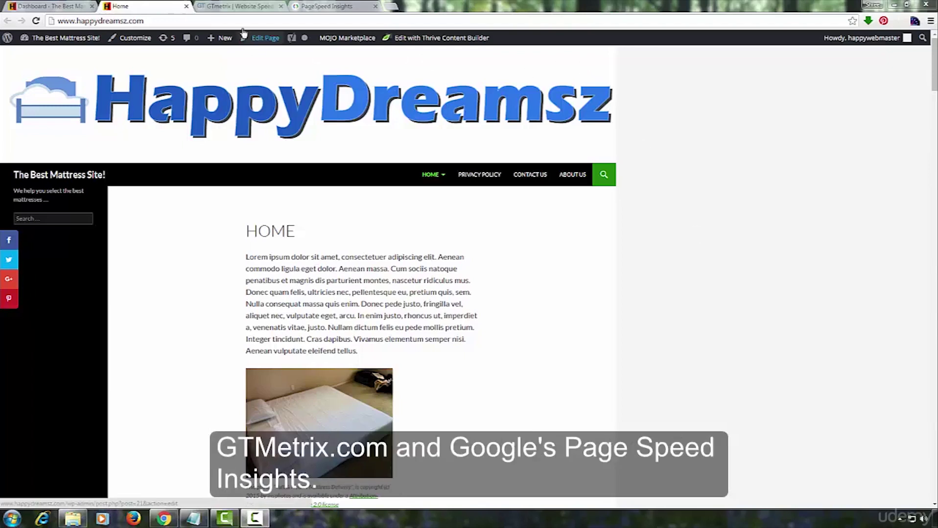
Step: Look over the GTmetrix, PageSpeed Insights and HappyDreamsz home tabs, returning to GTmetrix
left_click(245, 7)
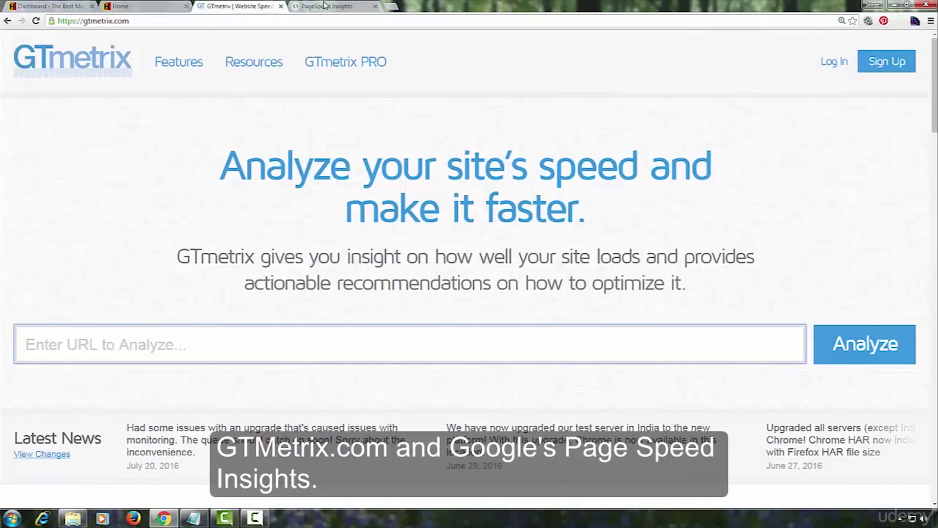
left_click(326, 6)
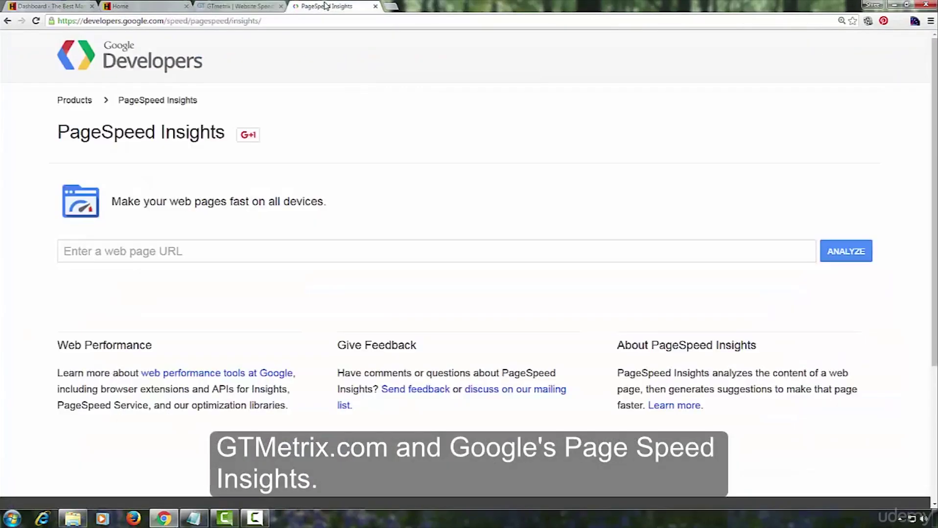
left_click(152, 6)
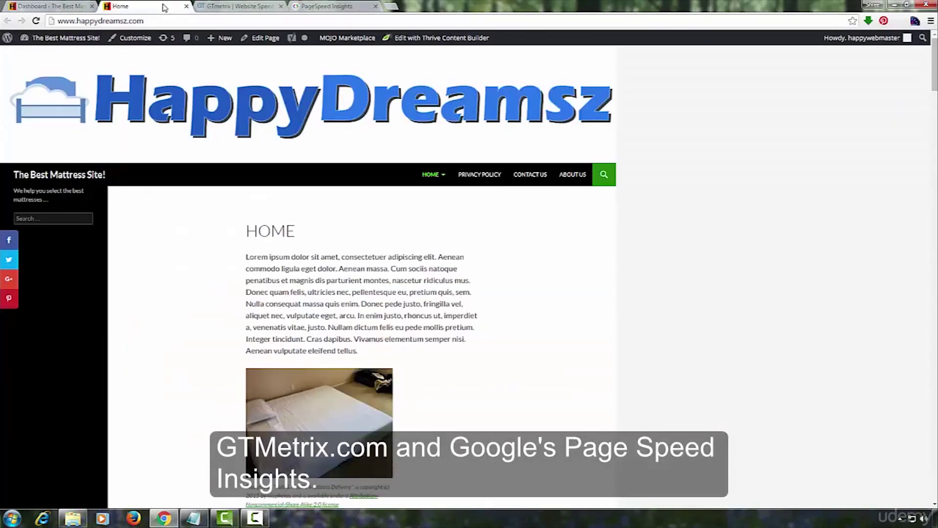
left_click(205, 7)
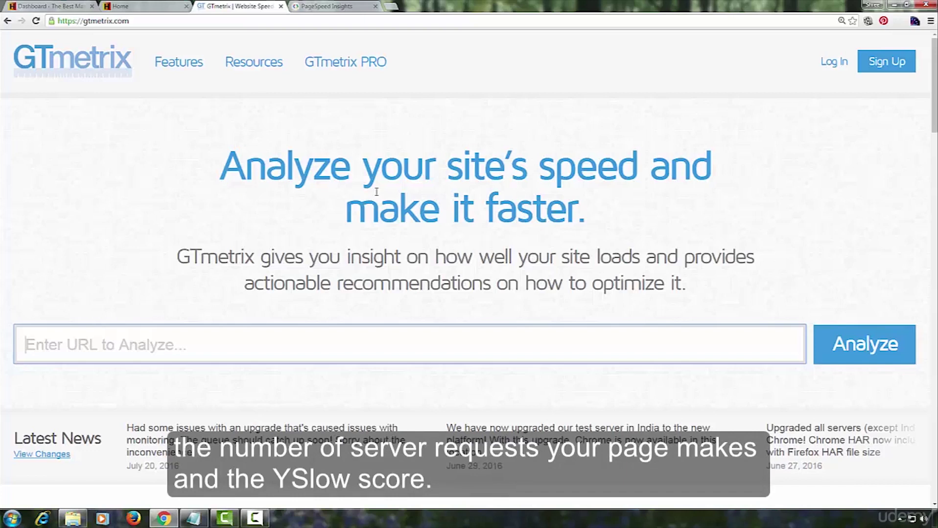
left_click(376, 192)
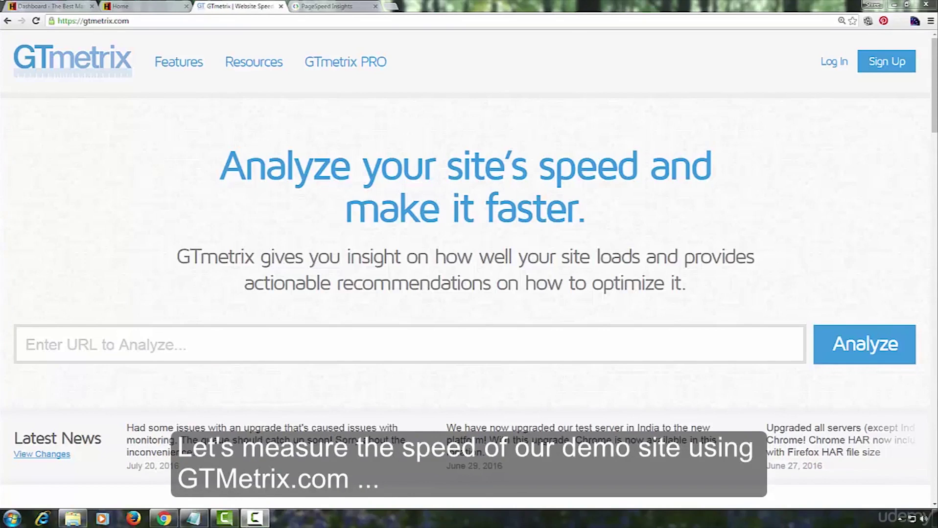
Step: Review the HappyDreamsz homepage, then select its web address for copying
left_click(139, 6)
scroll(754, 335, "down", 4)
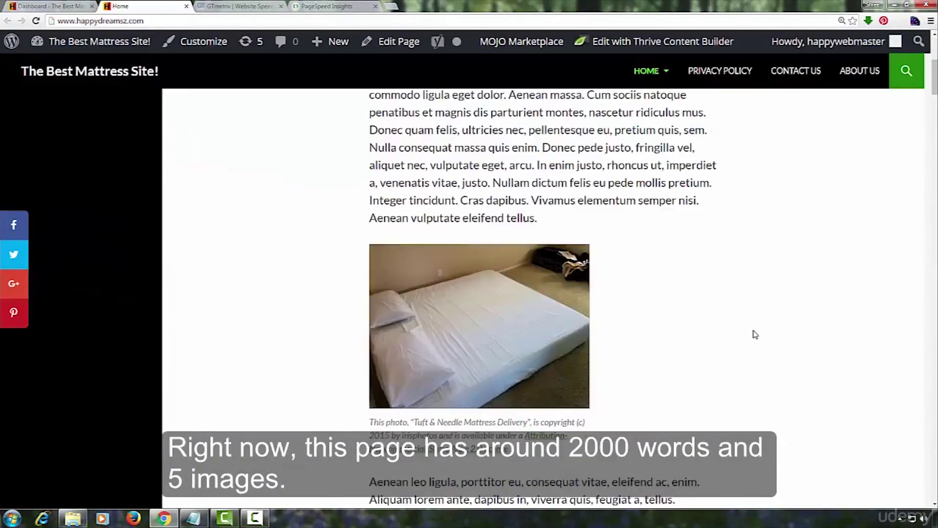
scroll(755, 335, "down", 5)
scroll(754, 335, "down", 3)
scroll(755, 334, "up", 1)
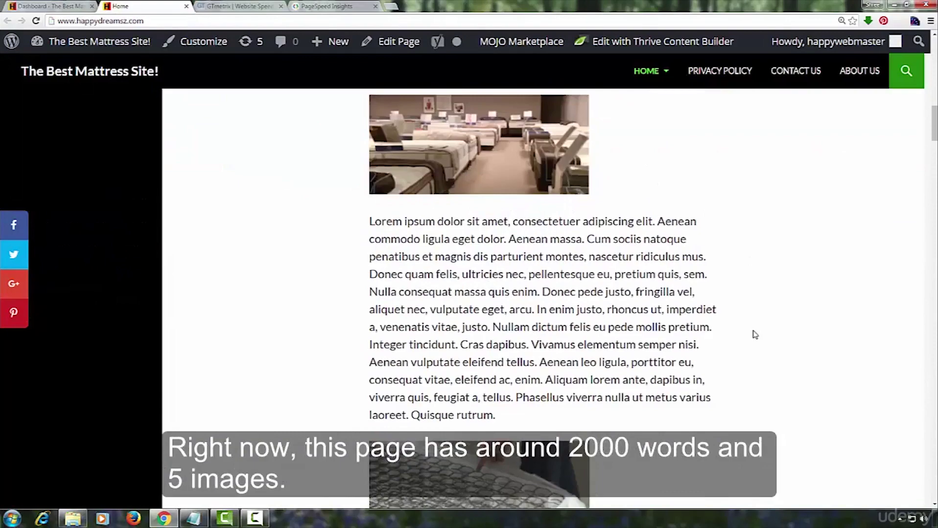
scroll(754, 335, "up", 3)
scroll(755, 334, "up", 4)
scroll(755, 335, "up", 5)
scroll(755, 334, "down", 1)
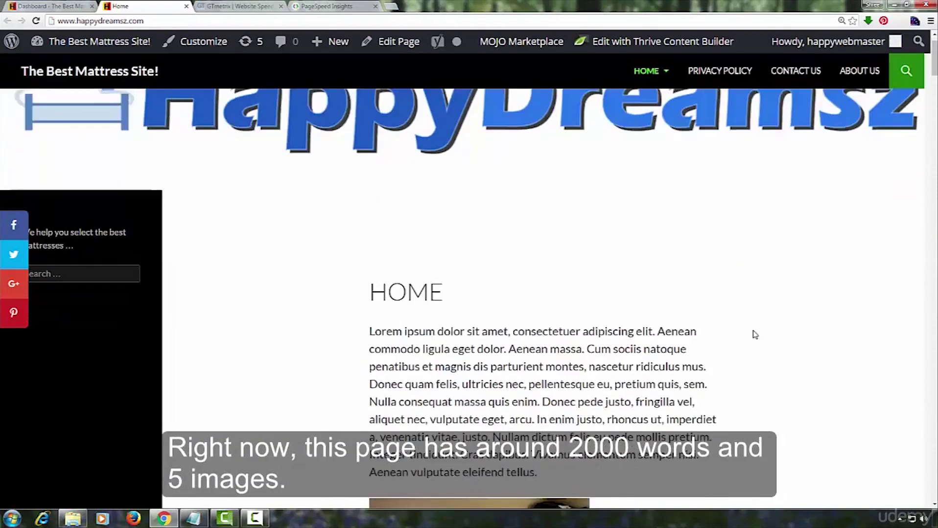
scroll(755, 335, "down", 5)
scroll(754, 335, "down", 4)
scroll(755, 334, "down", 4)
scroll(755, 335, "down", 4)
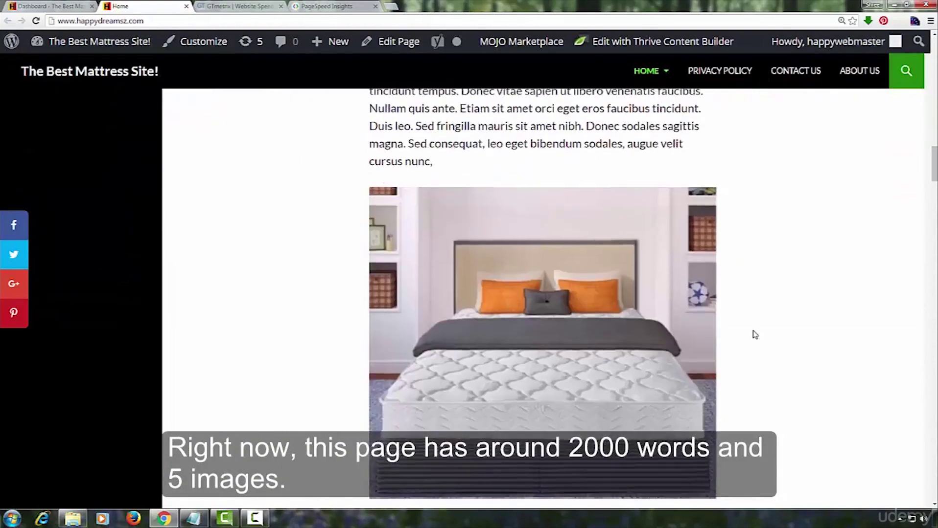
scroll(755, 335, "down", 3)
scroll(754, 335, "down", 1)
scroll(754, 335, "down", 3)
scroll(754, 335, "down", 4)
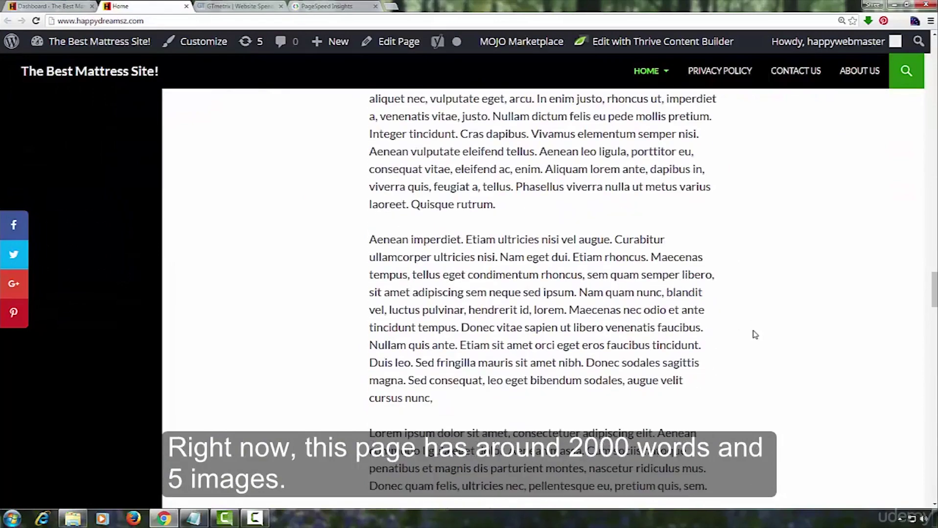
scroll(754, 335, "down", 2)
scroll(755, 335, "down", 3)
scroll(755, 335, "down", 3)
scroll(755, 335, "down", 3)
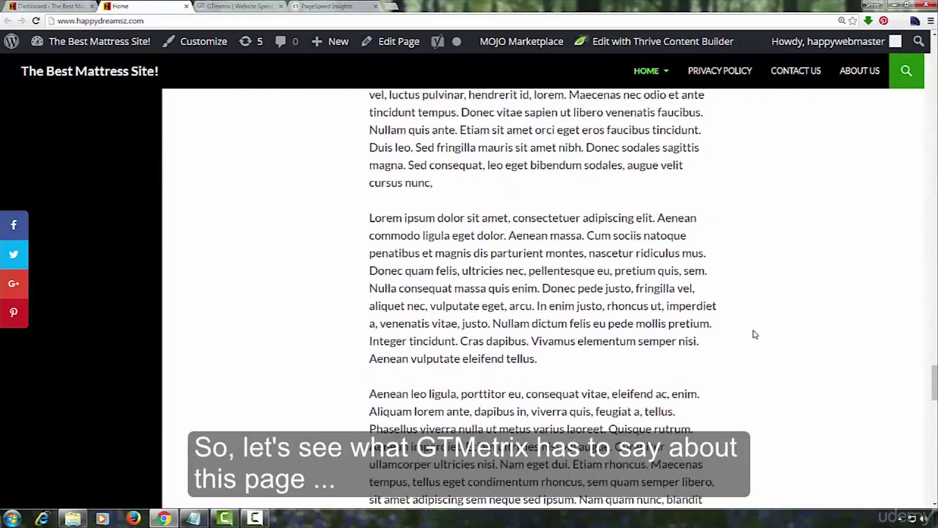
scroll(755, 335, "down", 2)
scroll(754, 335, "down", 2)
scroll(754, 334, "down", 2)
scroll(754, 335, "up", 10)
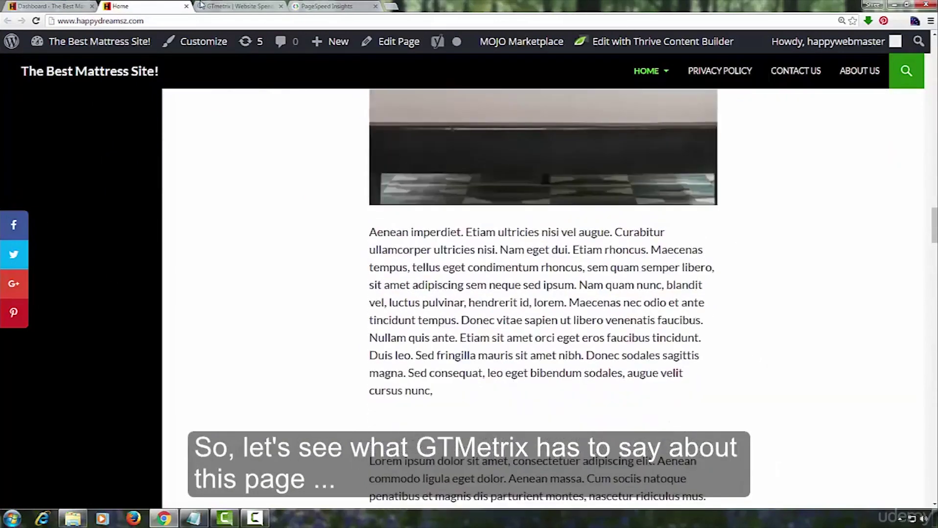
left_click(107, 20)
right_click(107, 22)
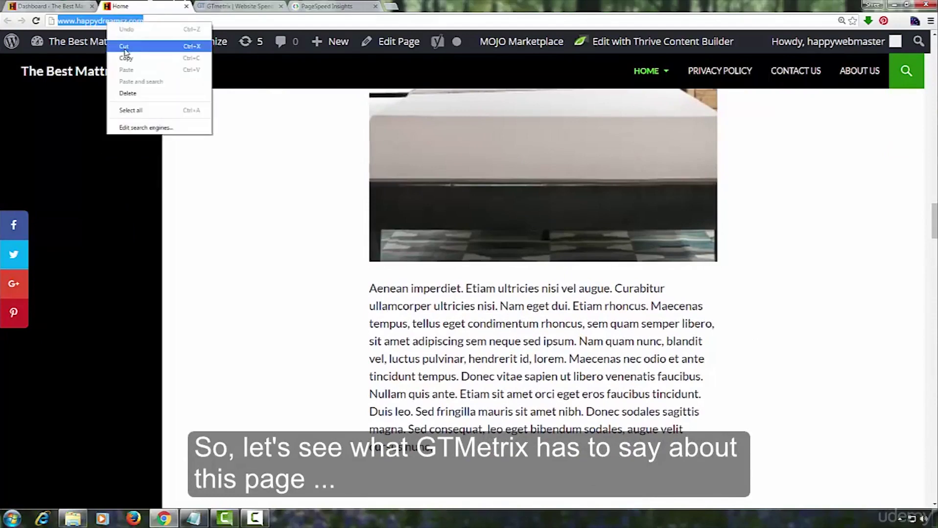
Step: Copy the happydreamsz.com address, paste it into GTmetrix and run the analysis
left_click(127, 58)
left_click(232, 6)
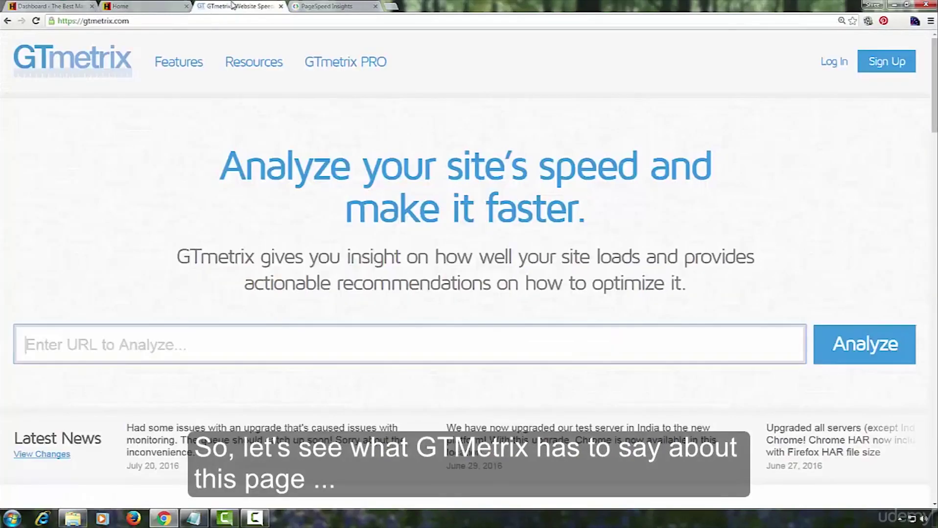
right_click(195, 345)
left_click(220, 401)
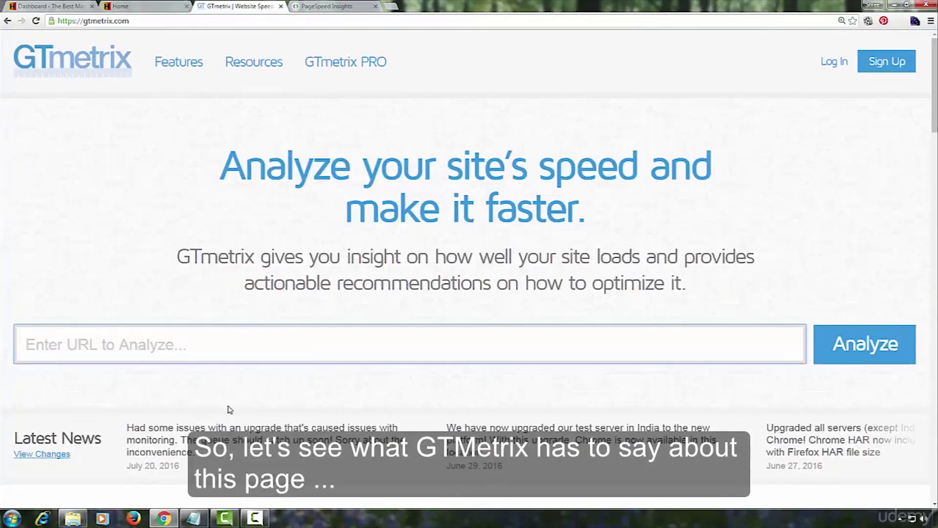
left_click(827, 334)
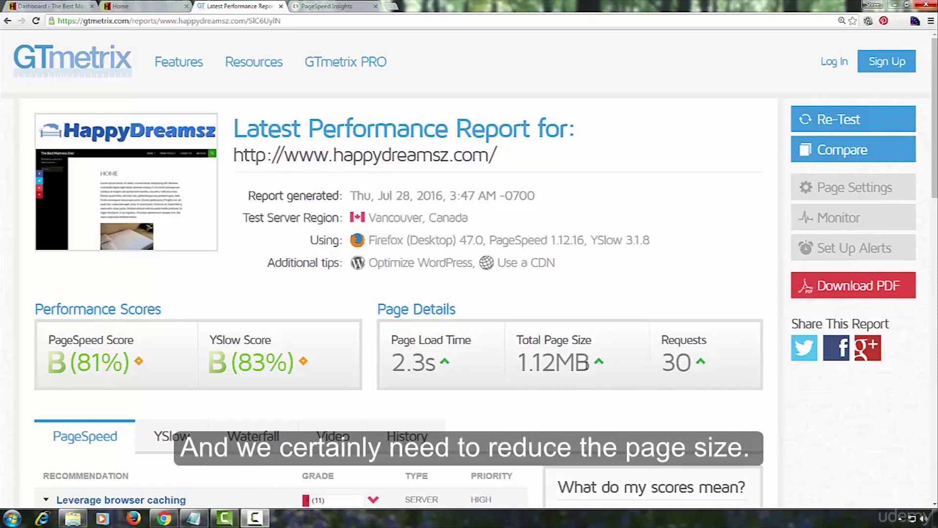
Step: Highlight the 1.12MB page size and the B PageSpeed and YSlow scores in the report
left_click_drag(520, 364, 594, 364)
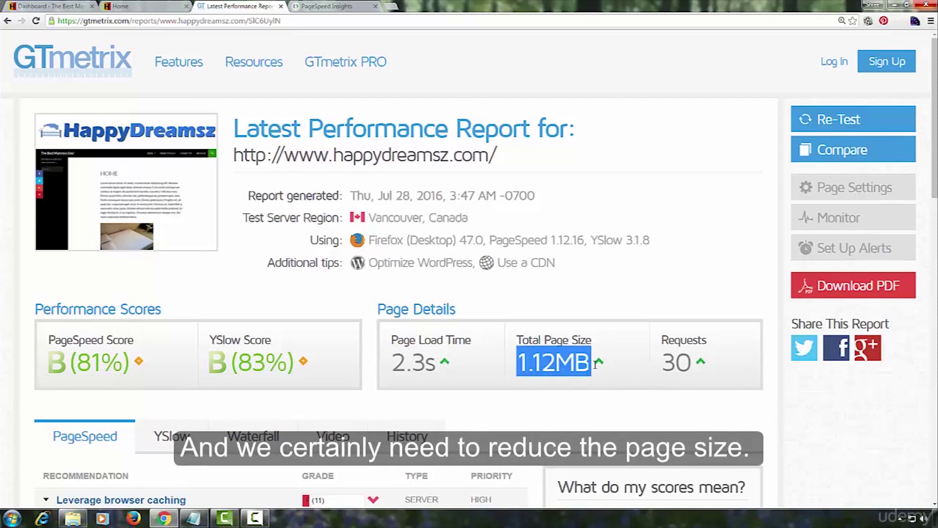
left_click(587, 403)
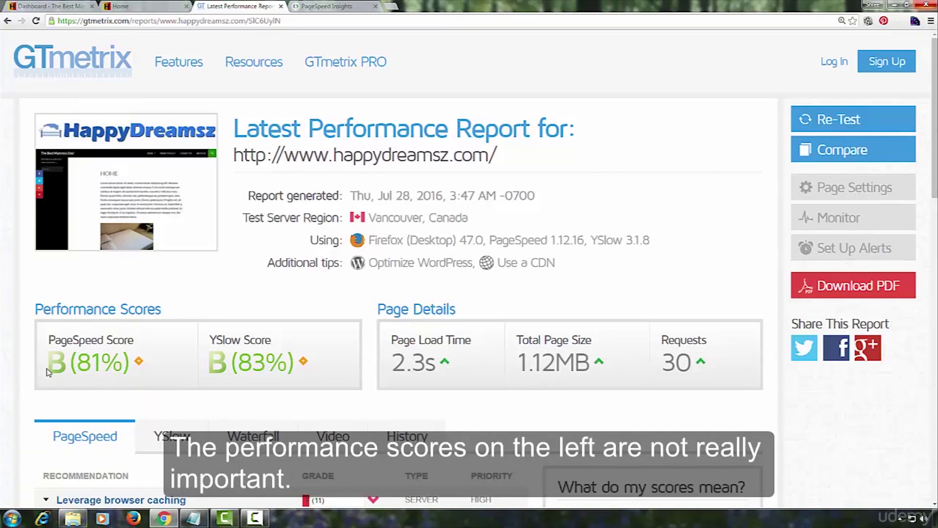
left_click_drag(70, 364, 282, 366)
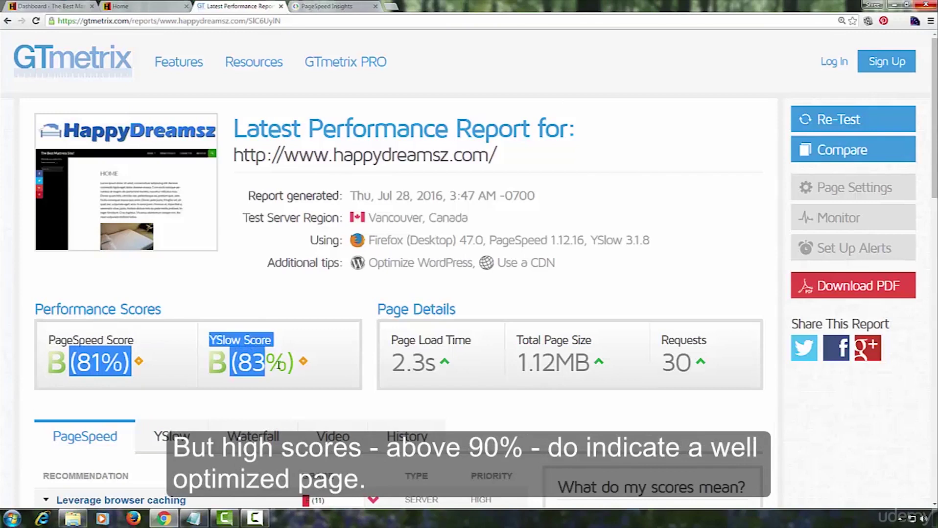
left_click(291, 328)
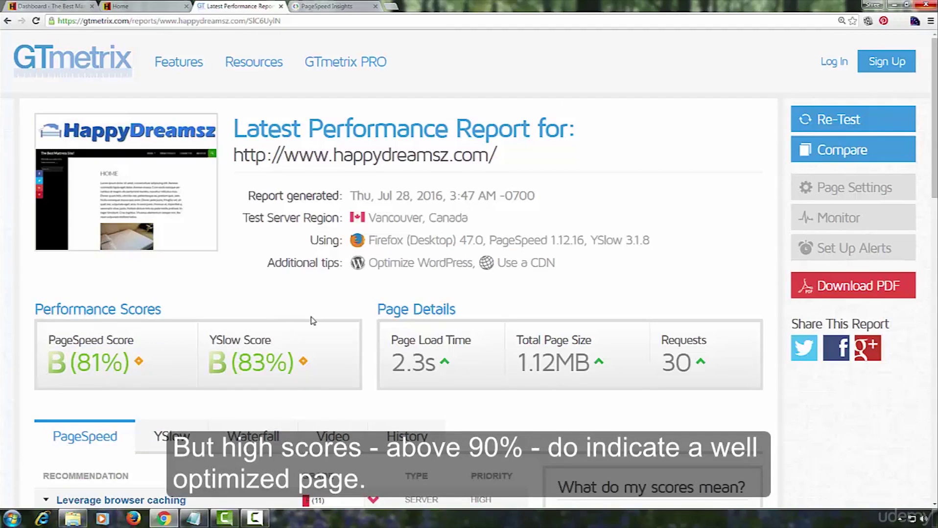
scroll(315, 319, "down", 3)
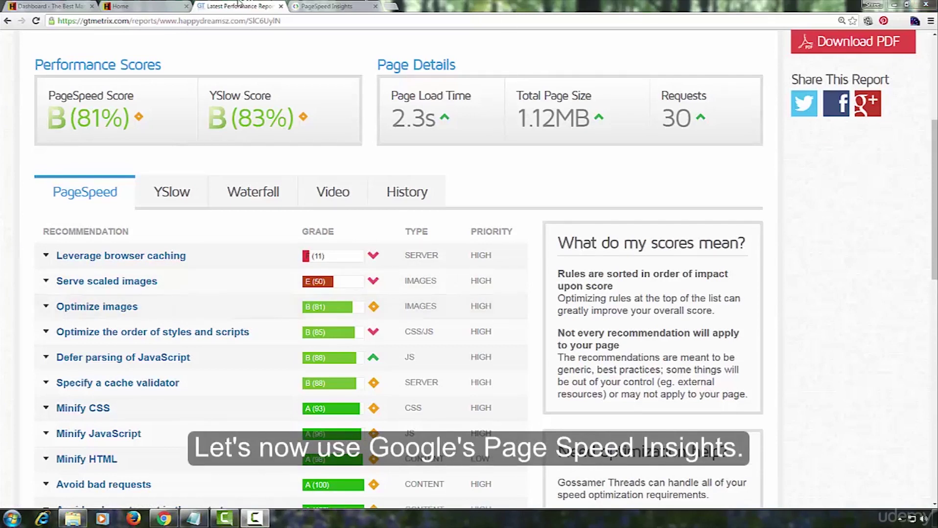
left_click(344, 6)
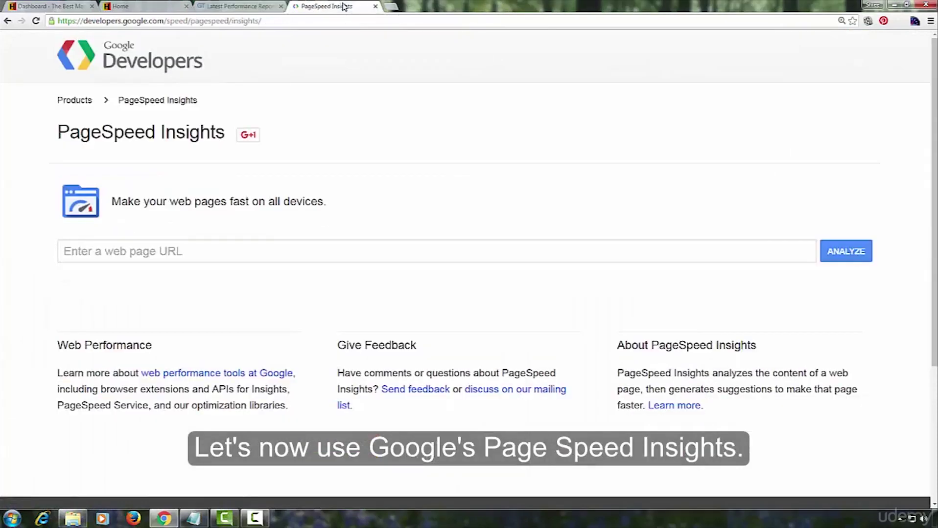
left_click(121, 251)
right_click(112, 252)
left_click(139, 314)
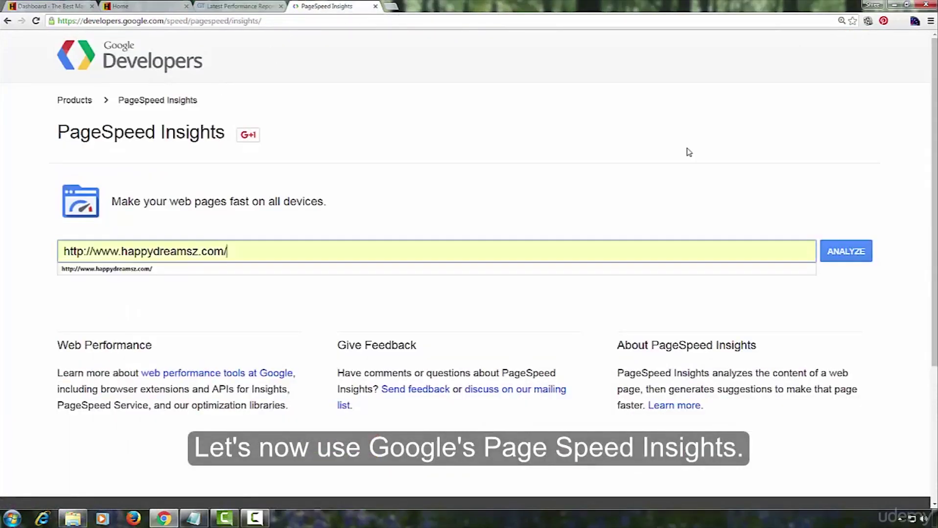
left_click(855, 252)
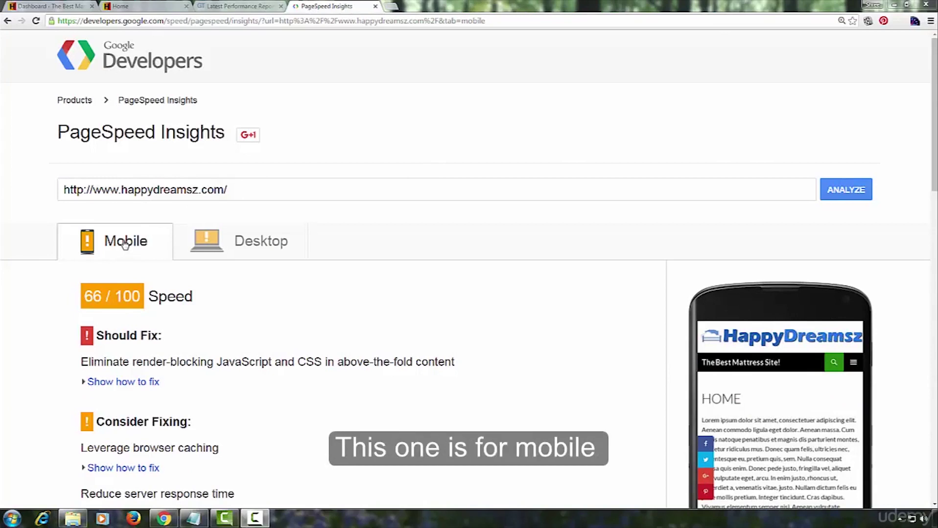
left_click(258, 242)
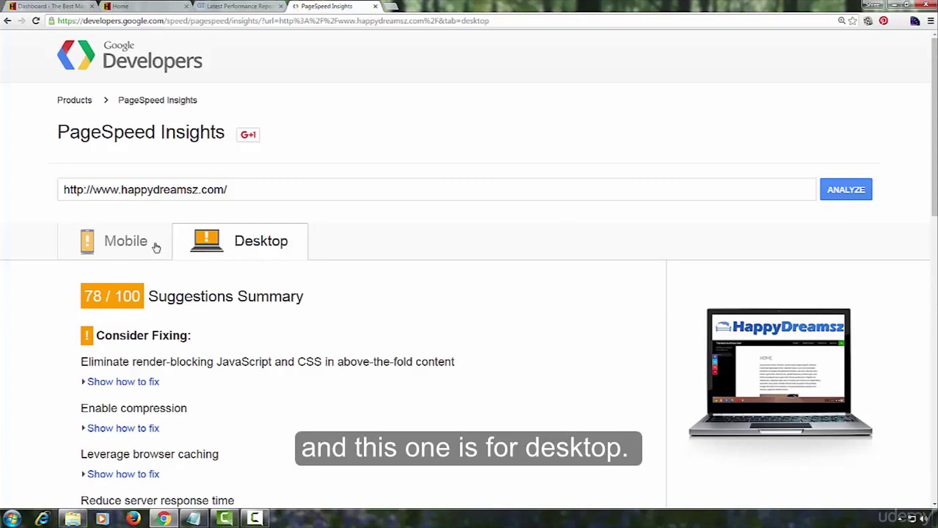
left_click(134, 248)
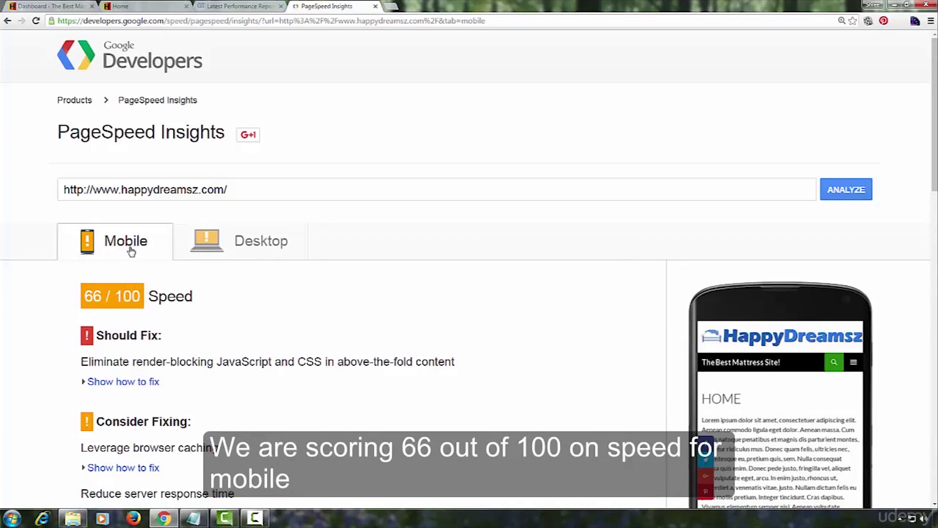
left_click(247, 249)
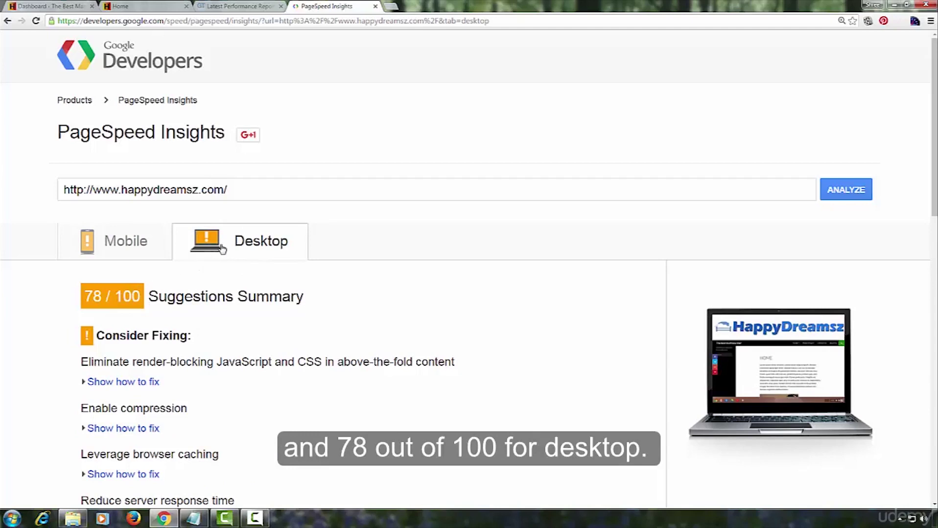
left_click(140, 243)
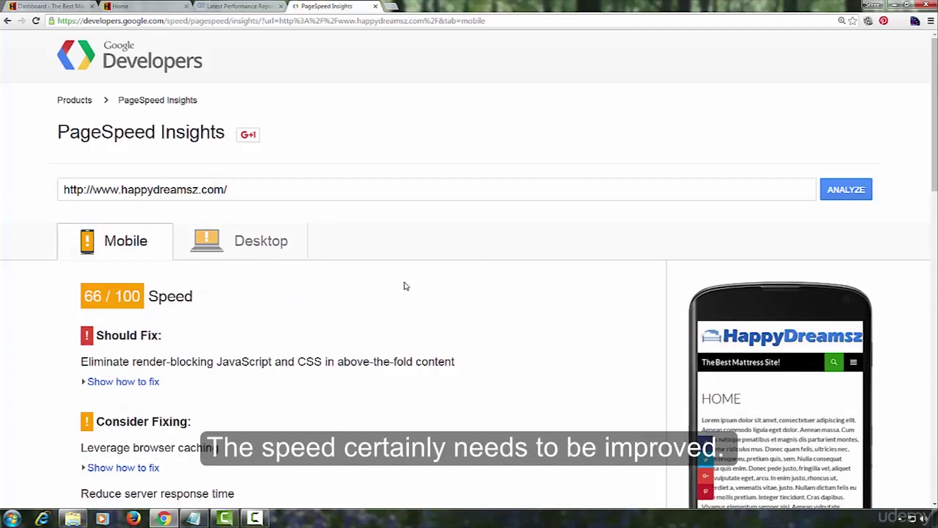
scroll(419, 303, "down", 4)
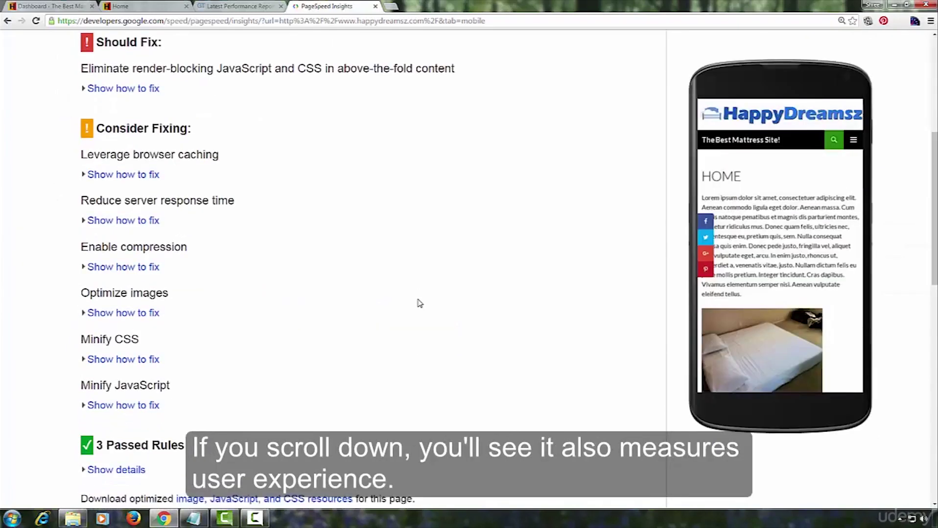
scroll(419, 303, "down", 4)
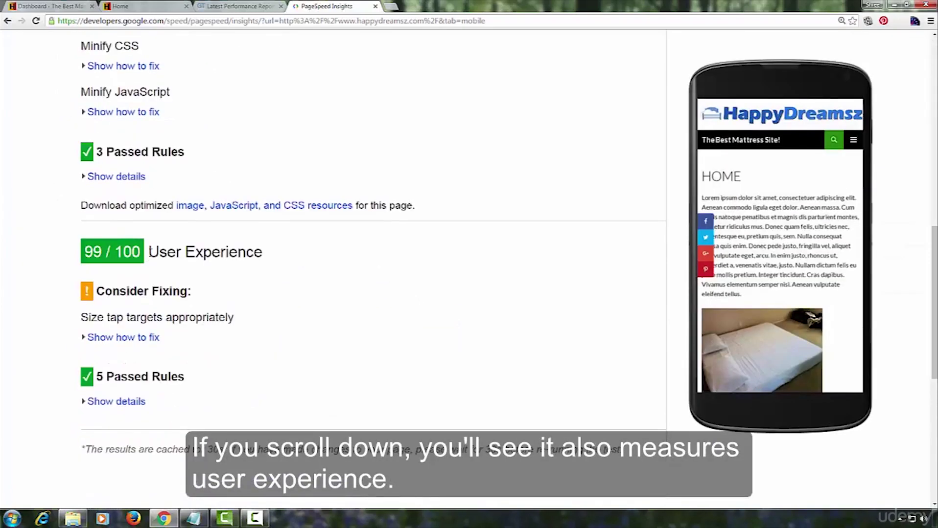
Step: Highlight the 99/100 User Experience heading, then clear the highlight
triple_click(268, 253)
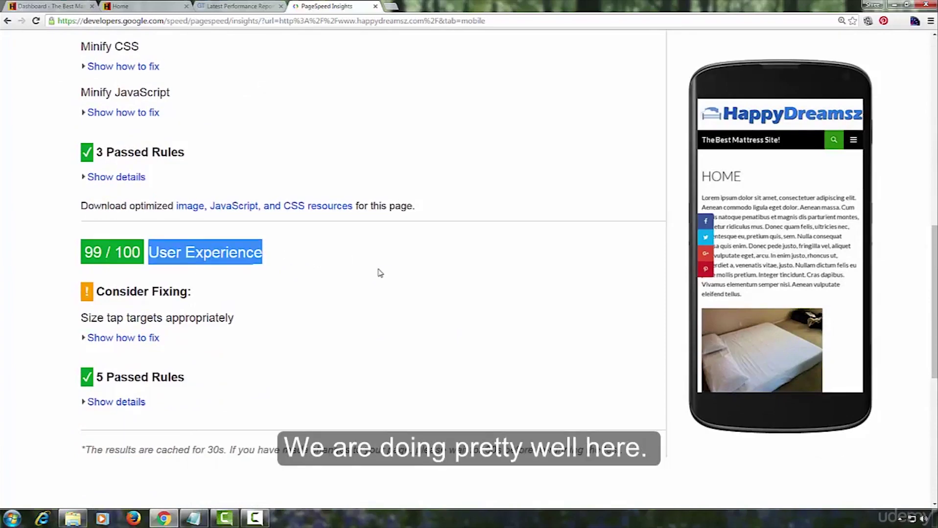
scroll(464, 295, "up", 7)
scroll(464, 295, "up", 2)
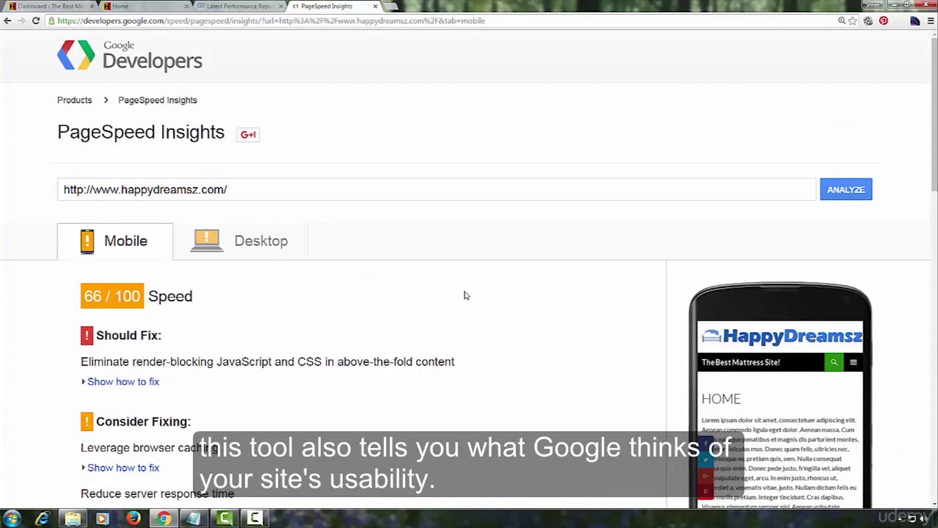
scroll(464, 296, "down", 3)
scroll(464, 295, "down", 4)
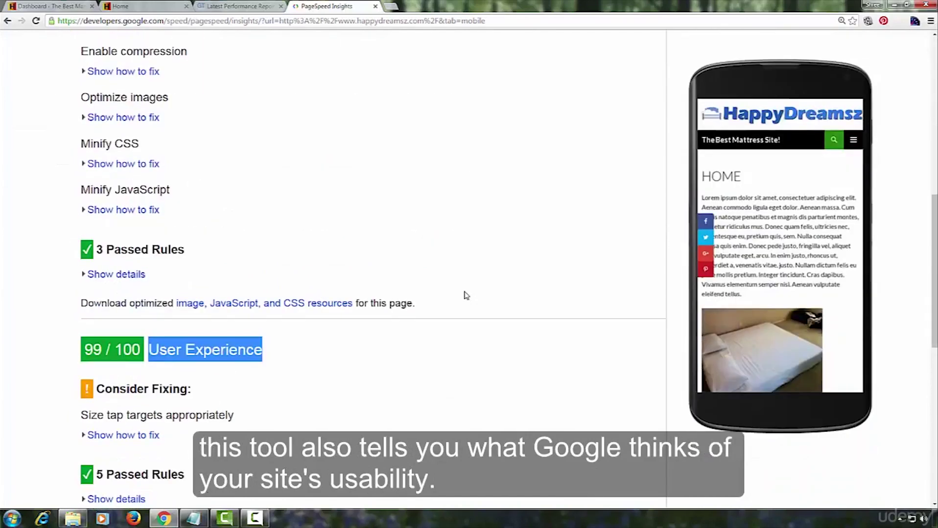
scroll(464, 296, "down", 1)
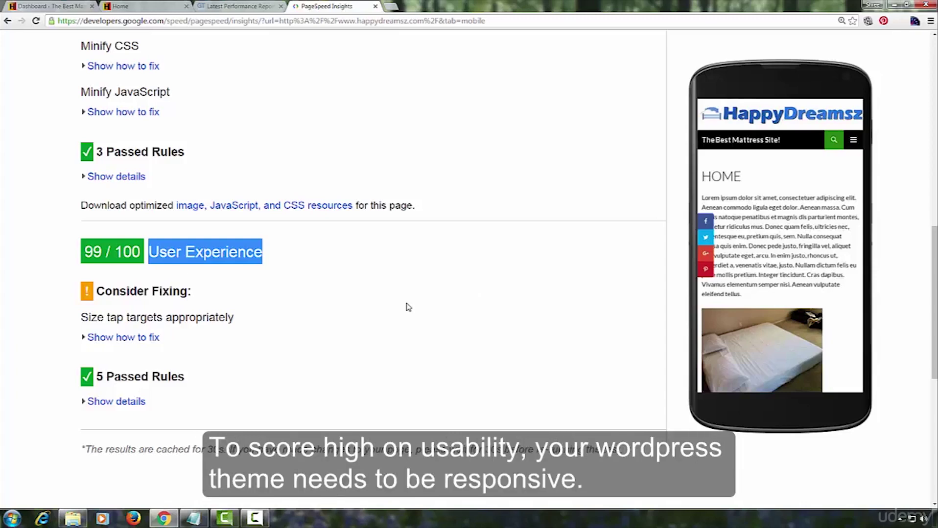
left_click(368, 304)
scroll(368, 305, "down", 1)
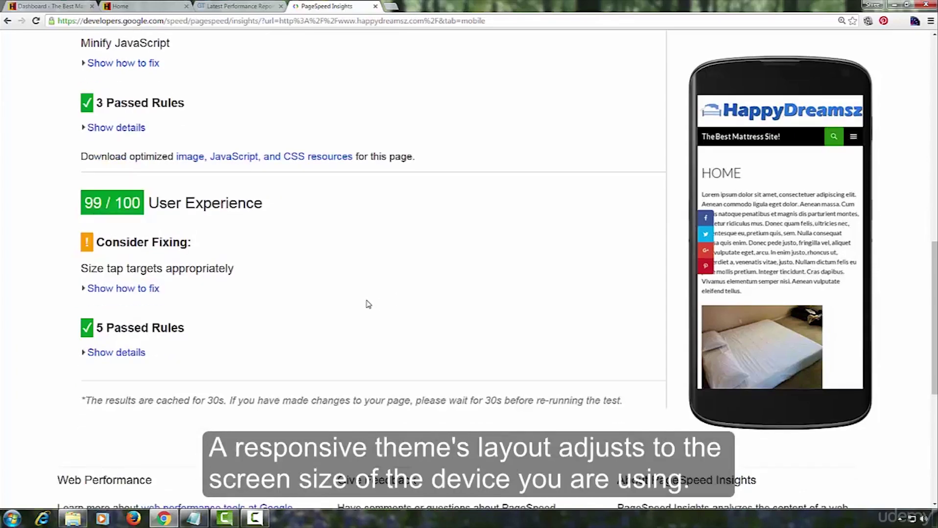
scroll(495, 264, "down", 1)
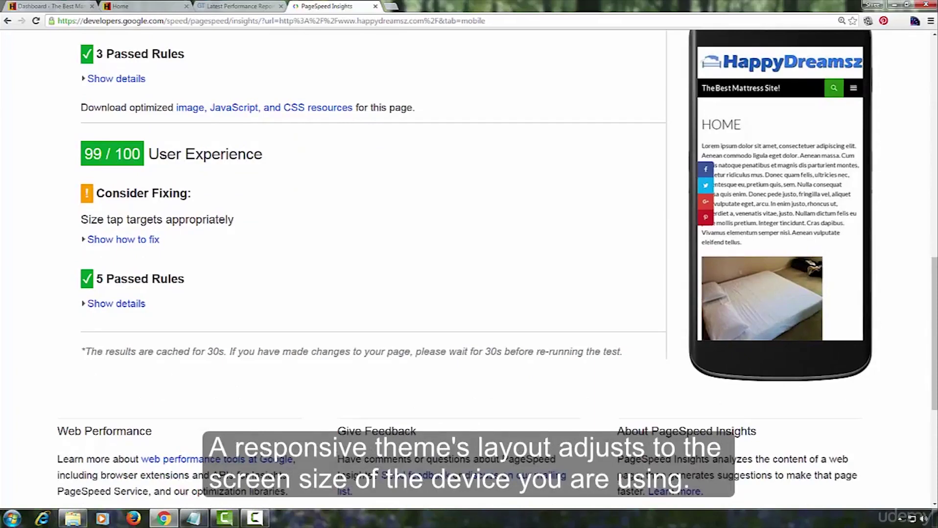
scroll(718, 296, "up", 2)
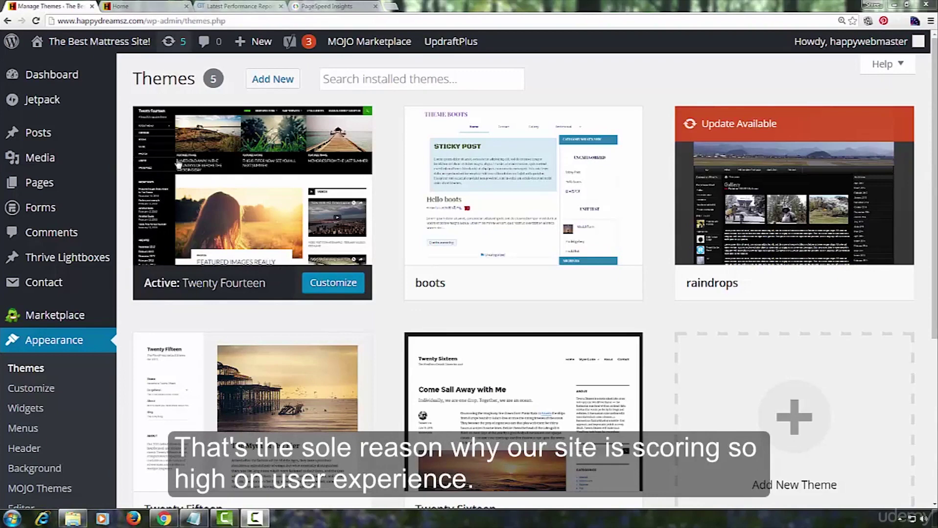
left_click(327, 6)
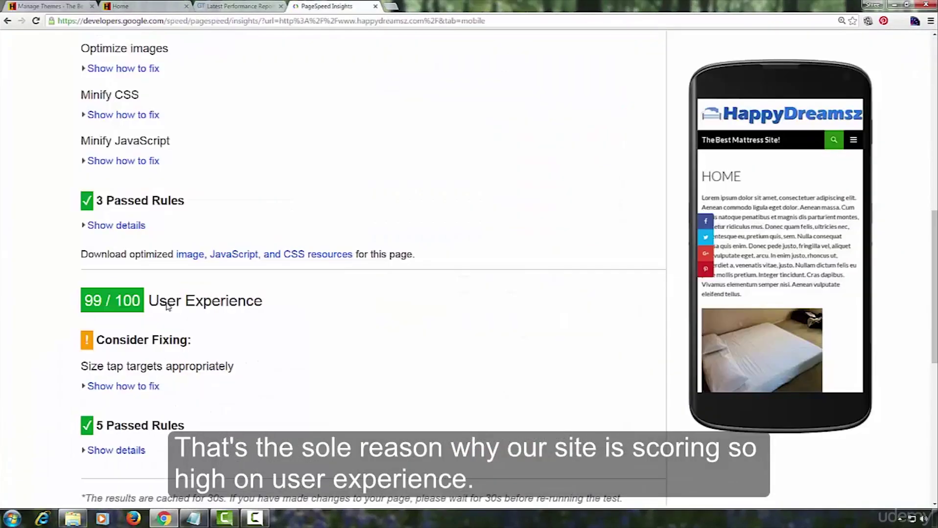
triple_click(320, 298)
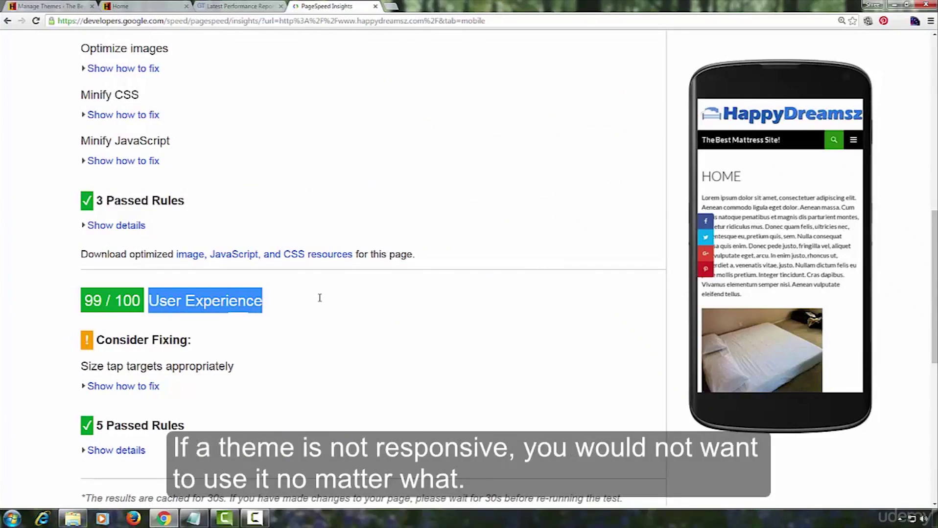
left_click(339, 322)
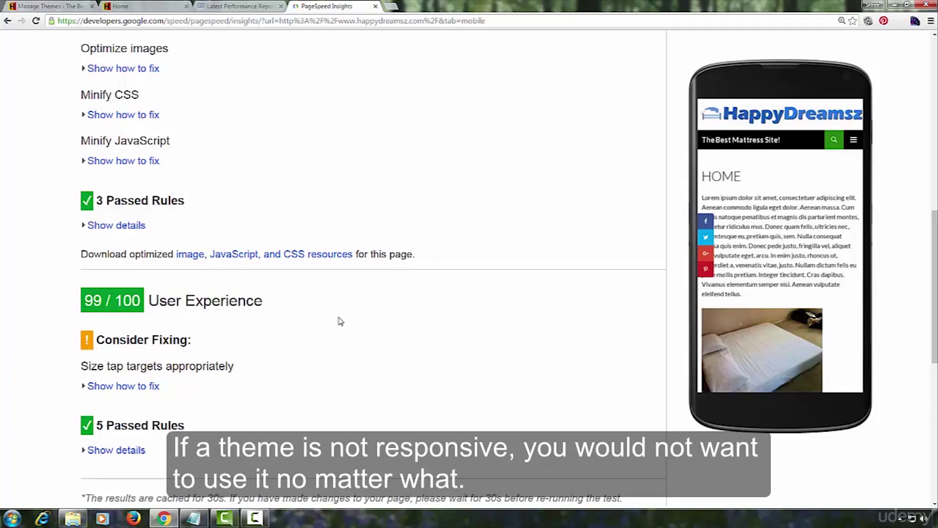